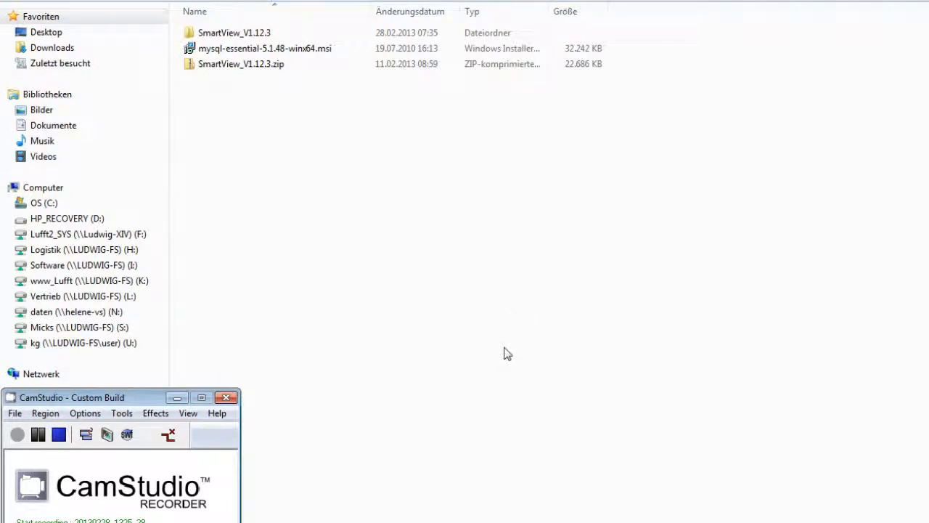
Step: Install MySQL Server 5.1 from mysql-essential-5.1.48-winx64.msi with the Typical setup, and finish with immediate server configuration enabled
{"action": "double_click", "coordinate": [208, 48]}
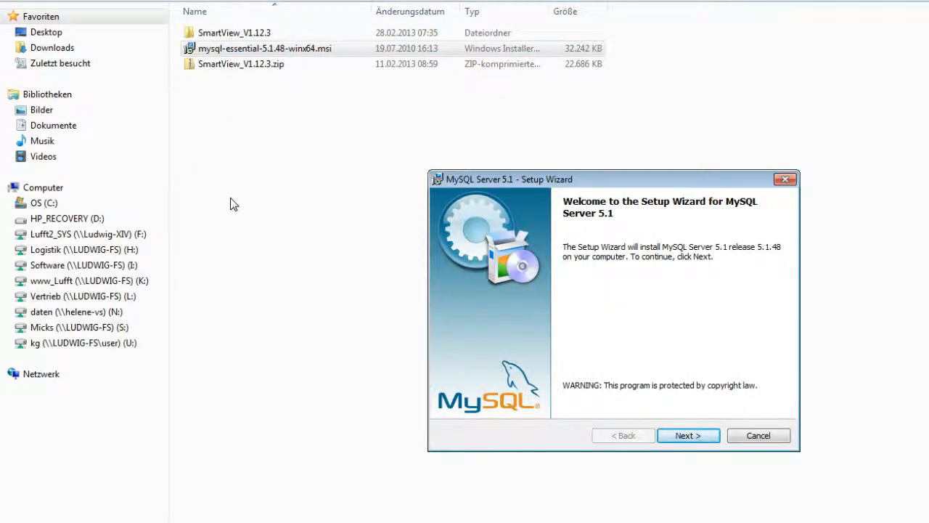
{"action": "left_click", "coordinate": [689, 438]}
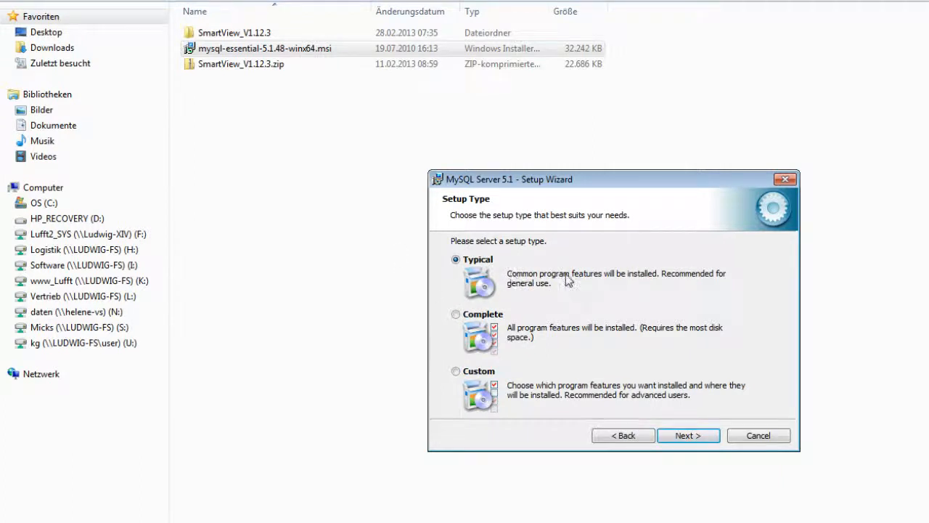
{"action": "left_click", "coordinate": [688, 438]}
{"action": "left_click", "coordinate": [684, 436]}
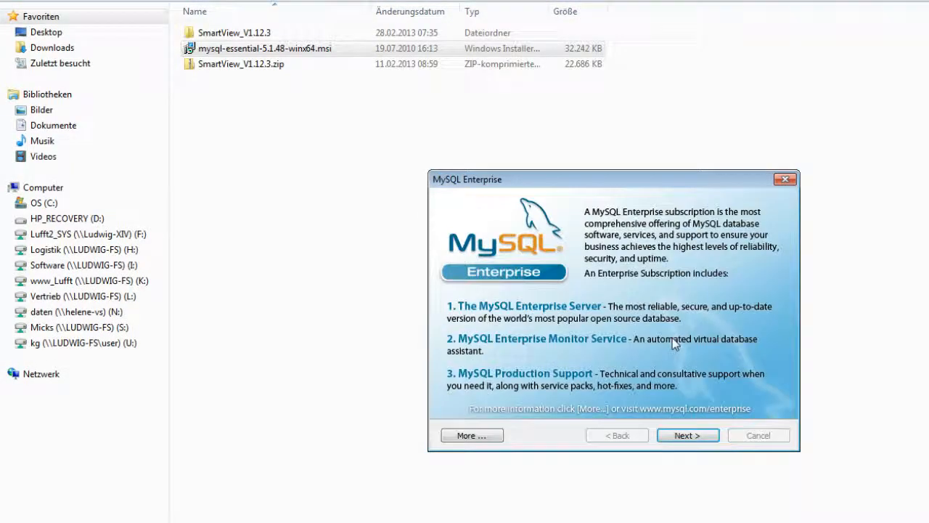
{"action": "left_click", "coordinate": [684, 437]}
{"action": "left_click", "coordinate": [683, 438]}
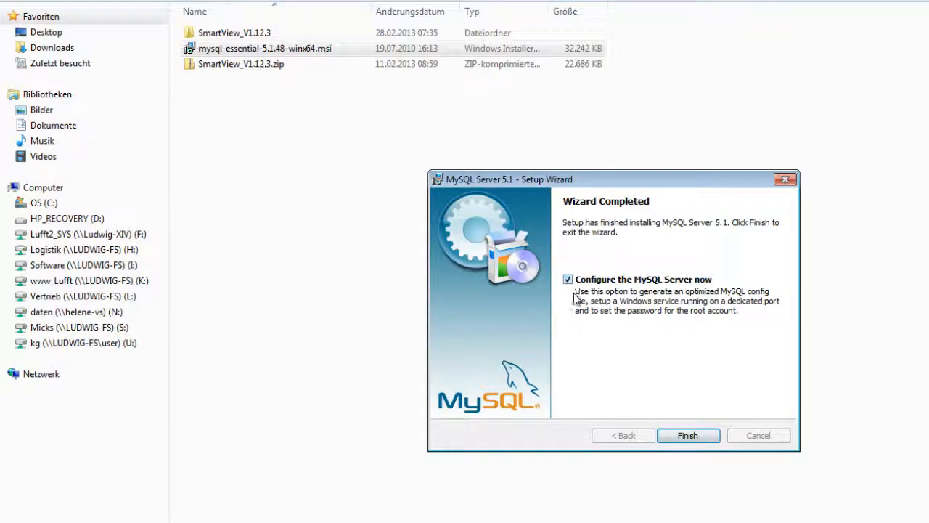
{"action": "left_click", "coordinate": [686, 436]}
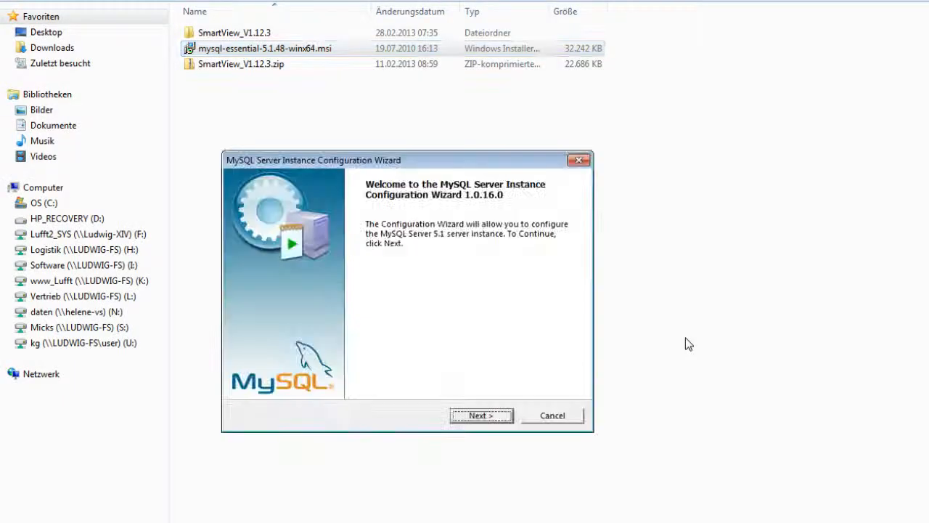
Step: Configure the server instance as Detailed Configuration on a Developer Machine with Non-Transactional Database Only usage
{"action": "left_click", "coordinate": [485, 417]}
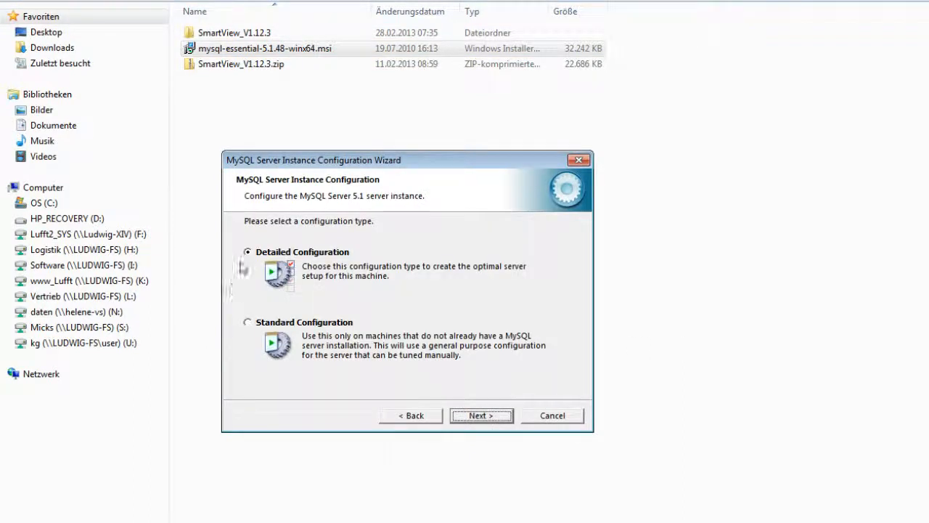
{"action": "left_click", "coordinate": [478, 418]}
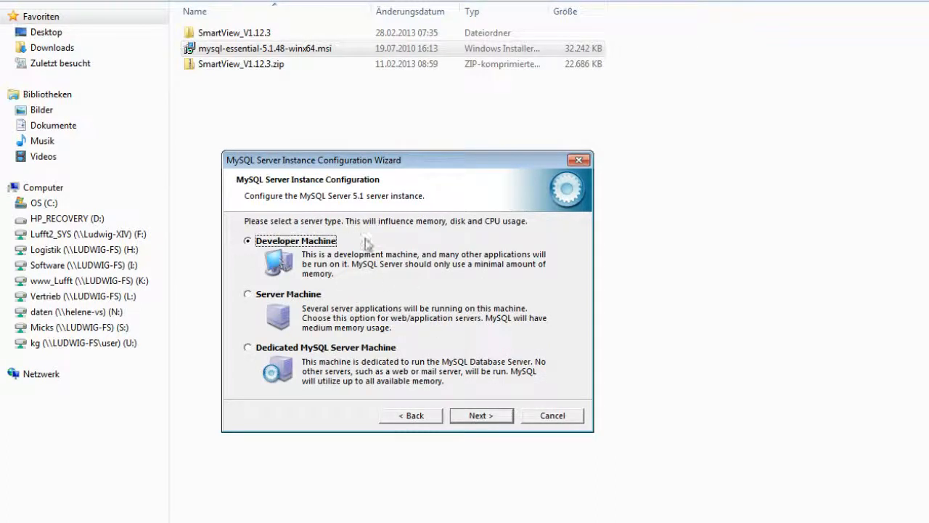
{"action": "left_click", "coordinate": [480, 415]}
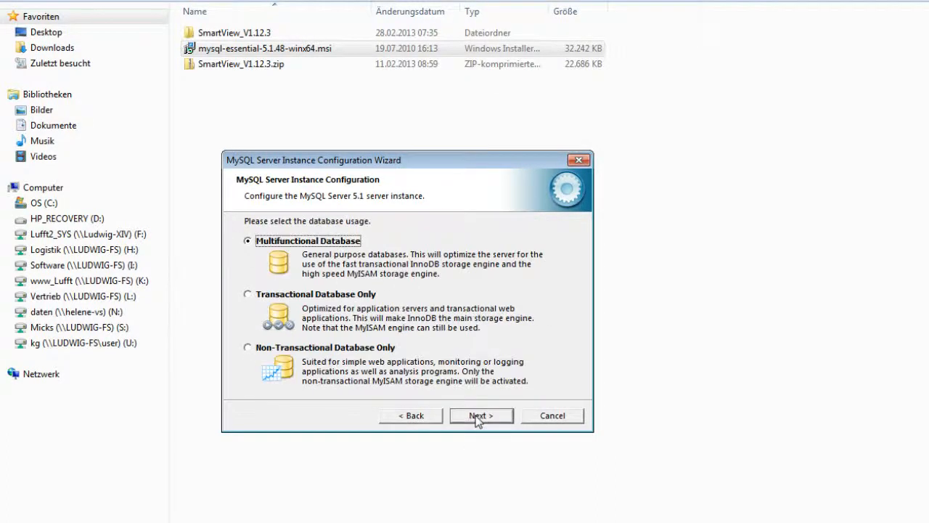
{"action": "left_click", "coordinate": [248, 348]}
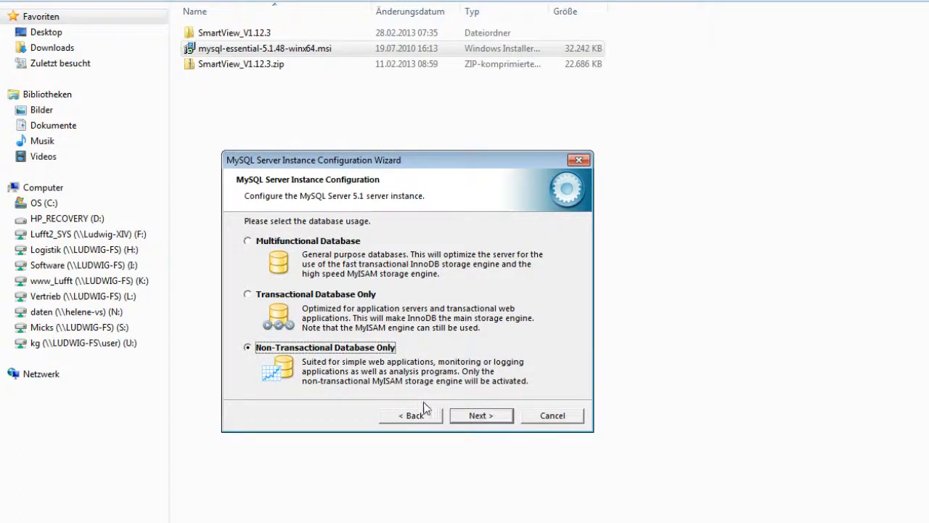
{"action": "left_click", "coordinate": [479, 415]}
Step: Set the concurrent connections manually to 50 and accept TCP/IP networking on port 3306 with strict mode enabled
{"action": "left_click", "coordinate": [250, 347]}
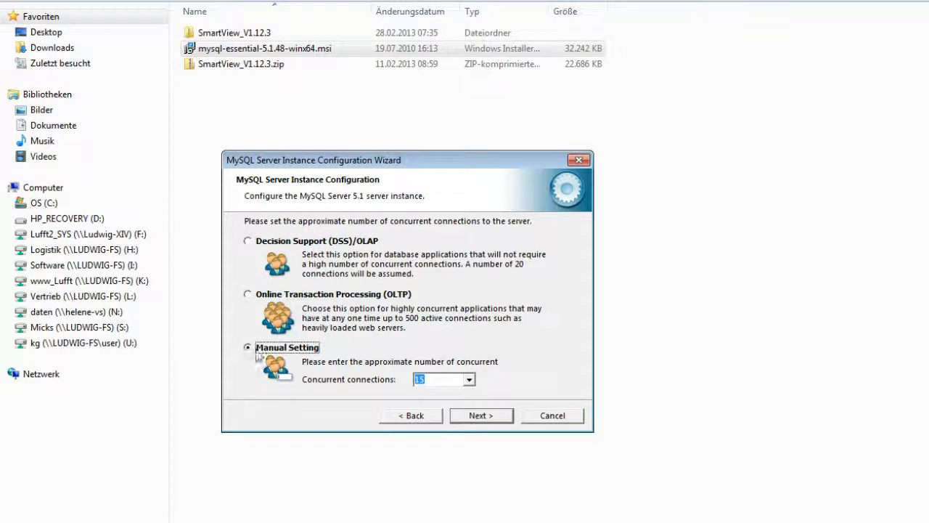
{"action": "left_click", "coordinate": [469, 379]}
{"action": "left_click", "coordinate": [421, 423]}
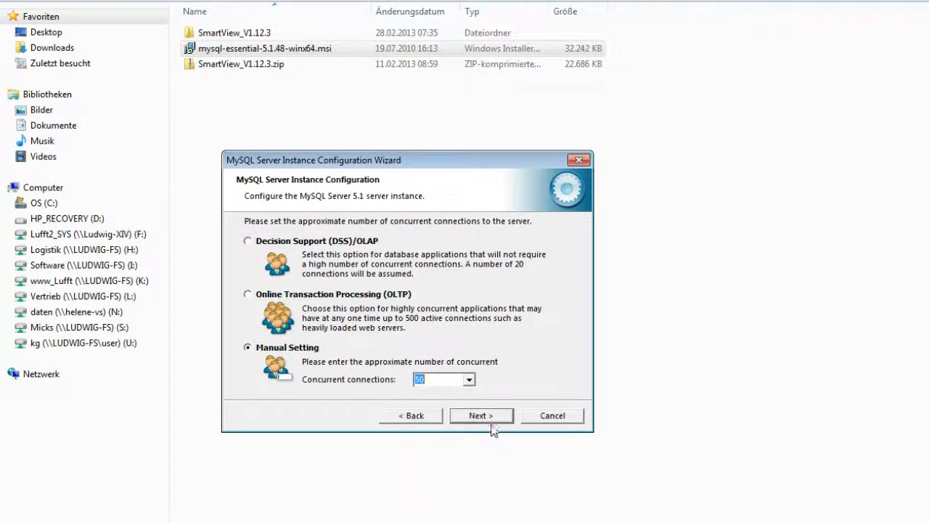
{"action": "left_click", "coordinate": [477, 415]}
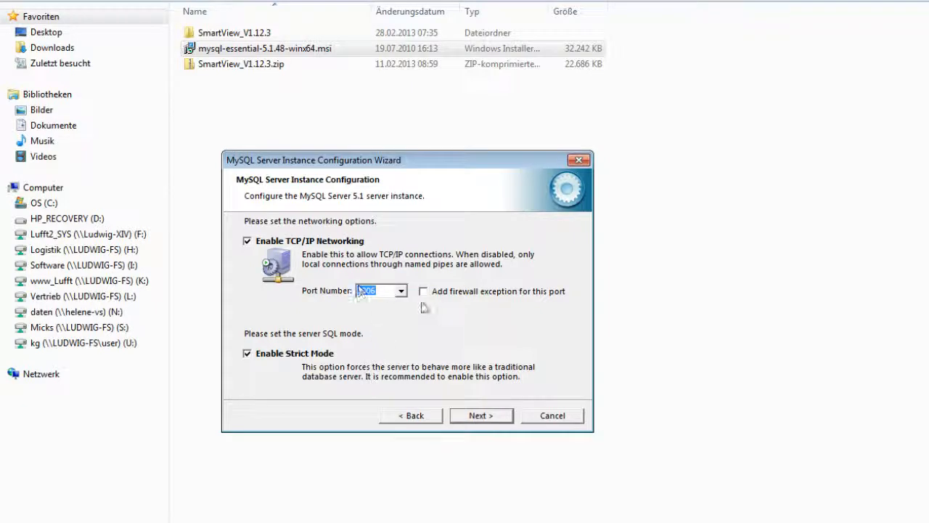
{"action": "left_click", "coordinate": [480, 416]}
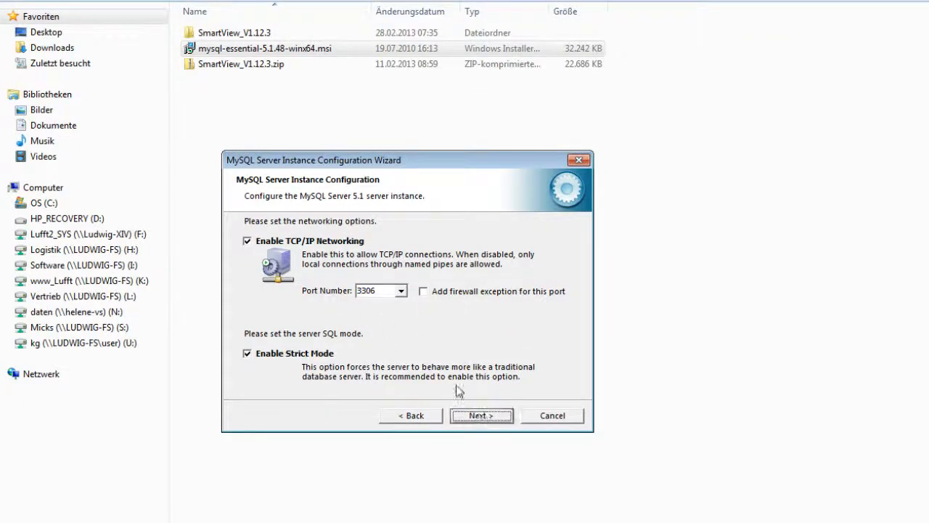
Step: Choose Best Support For Multilingualism as the character set and include the Bin directory in the Windows PATH
{"action": "left_click", "coordinate": [247, 295]}
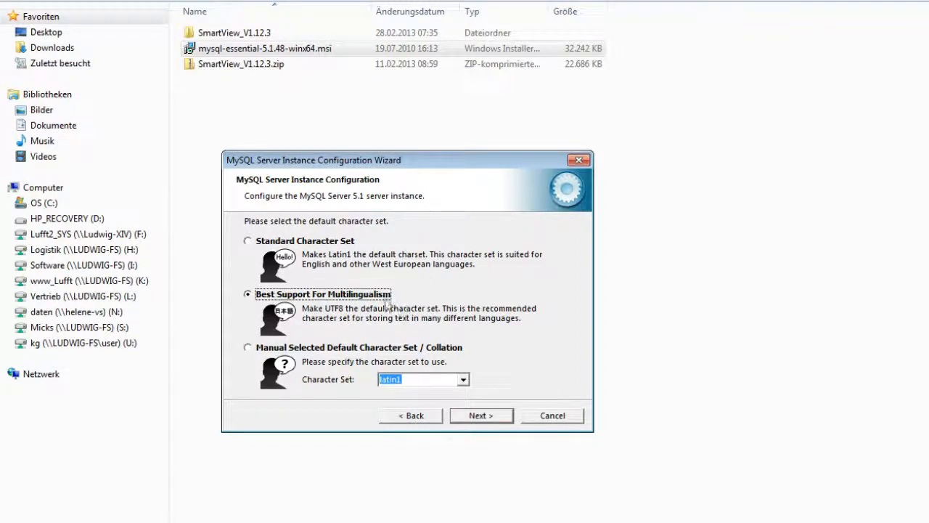
{"action": "left_click", "coordinate": [484, 412]}
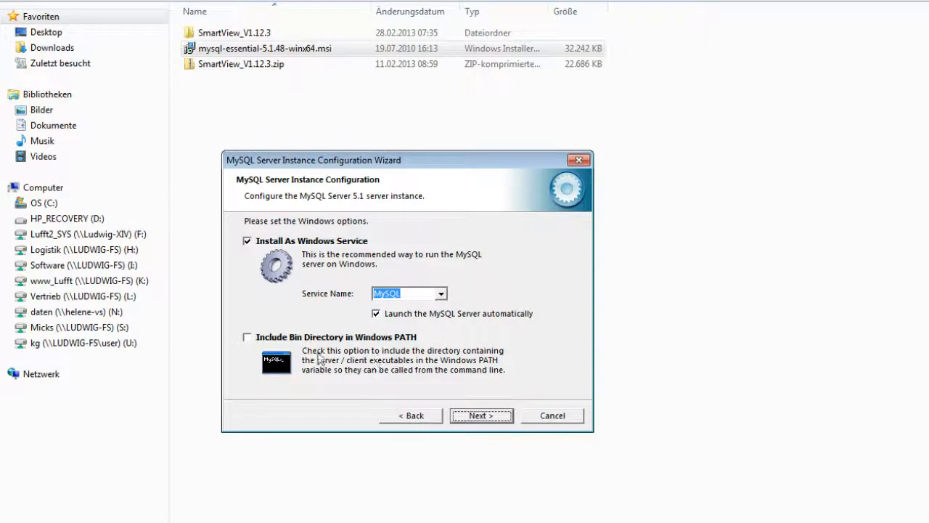
{"action": "left_click", "coordinate": [248, 337]}
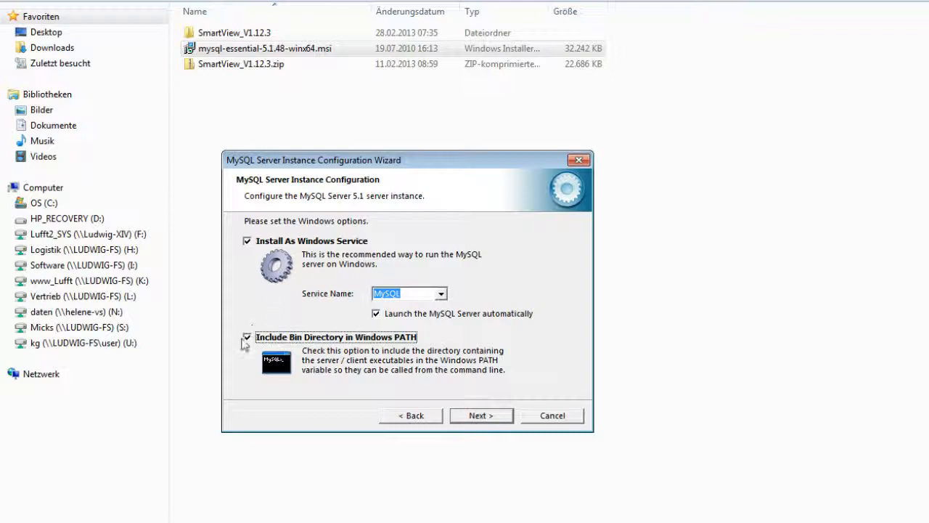
{"action": "left_click", "coordinate": [478, 418]}
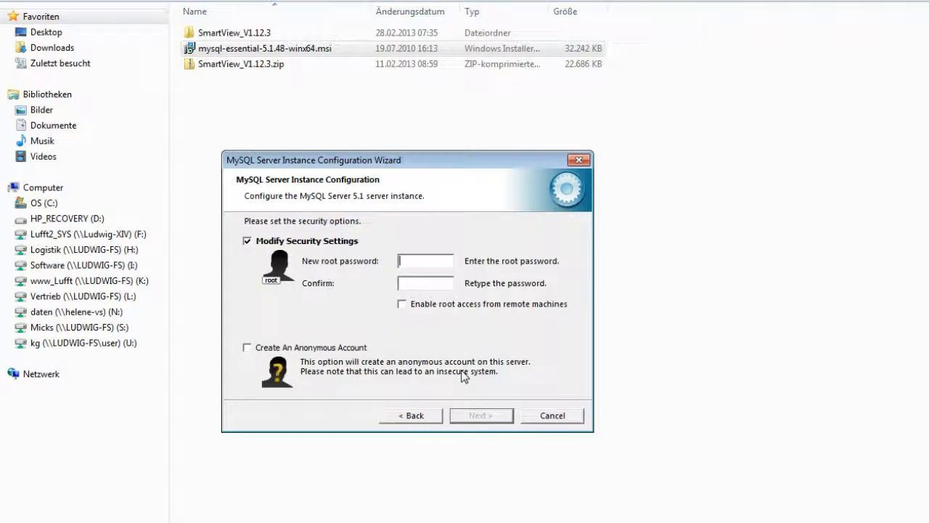
Step: Enter and confirm the new root password, and execute the MySQL server configuration
{"action": "left_click", "coordinate": [414, 286]}
{"action": "type", "text": "****"}
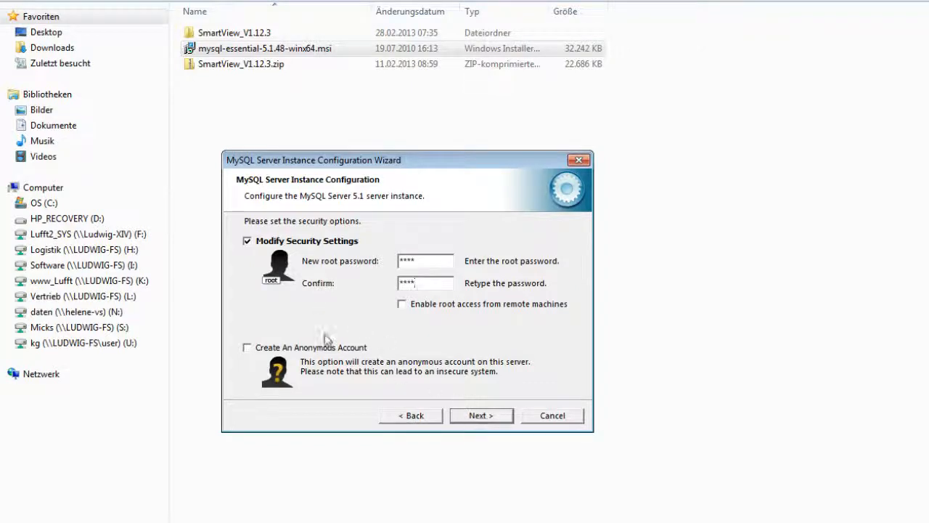
{"action": "left_click", "coordinate": [470, 419]}
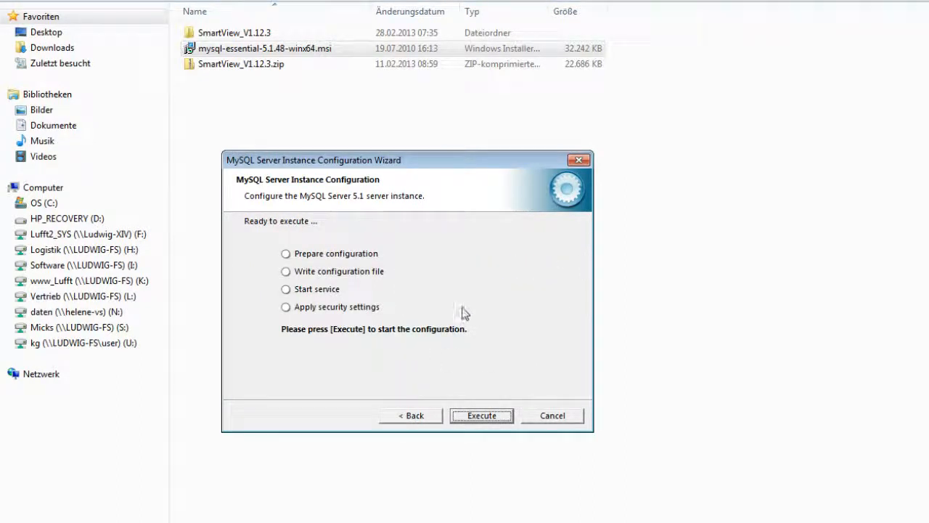
{"action": "left_click", "coordinate": [471, 415]}
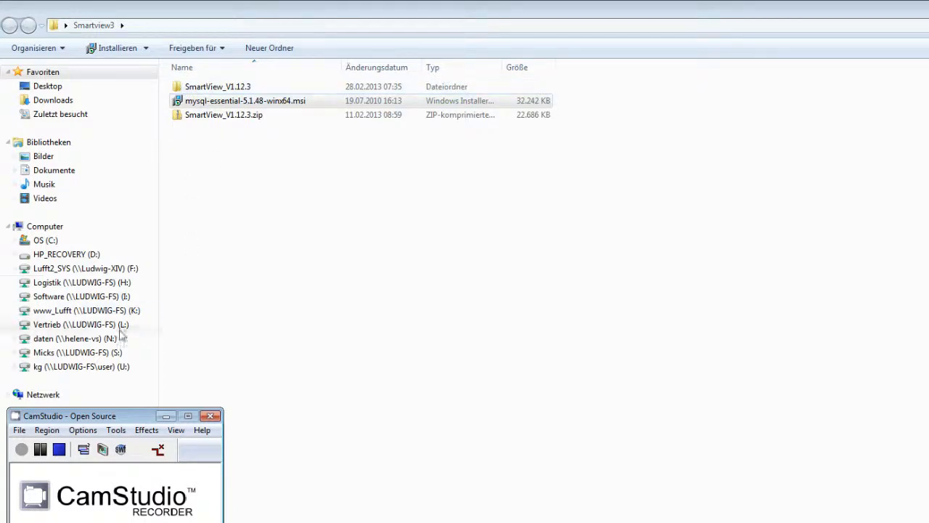
Step: Create a folder named Smartview3 directly on drive C: and close the open folder windows
{"action": "left_click", "coordinate": [16, 240]}
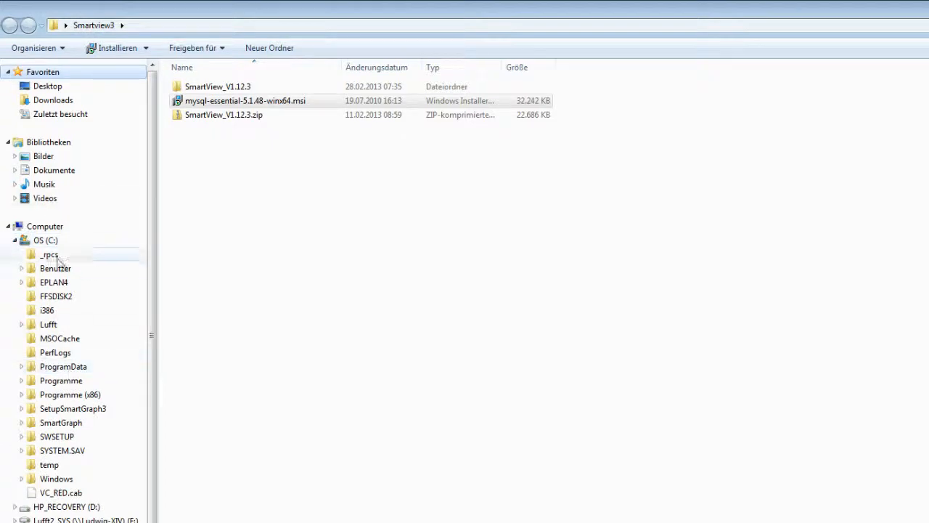
{"action": "left_click", "coordinate": [47, 240]}
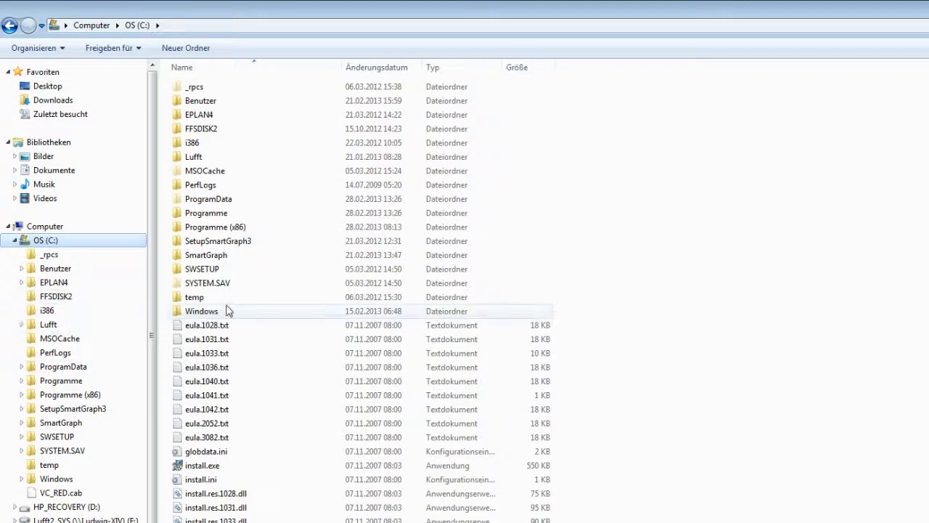
{"action": "right_click", "coordinate": [715, 267]}
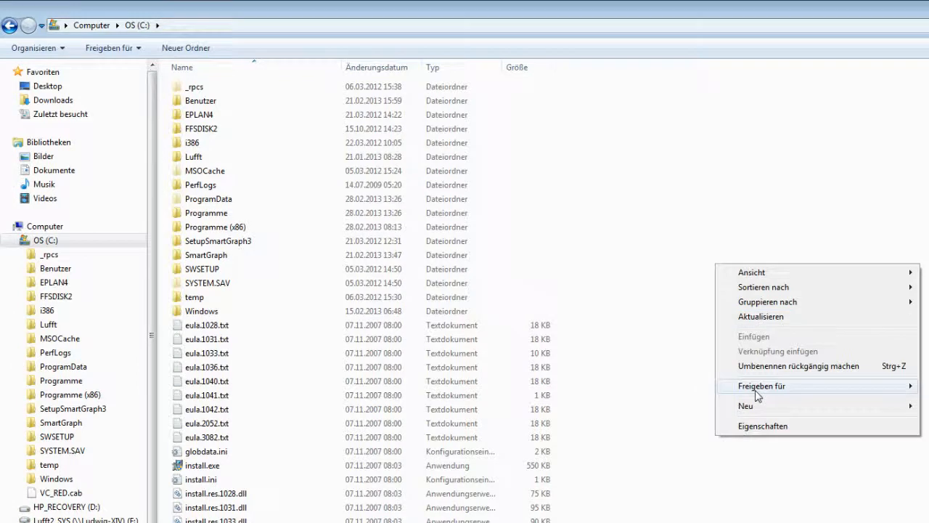
{"action": "mouse_move", "coordinate": [755, 407]}
{"action": "left_click", "coordinate": [927, 406]}
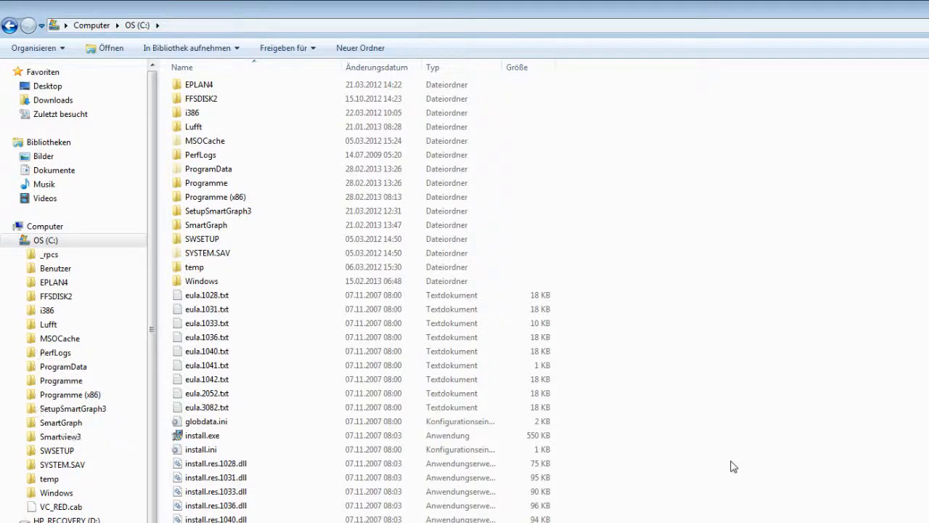
{"action": "double_click", "coordinate": [52, 245]}
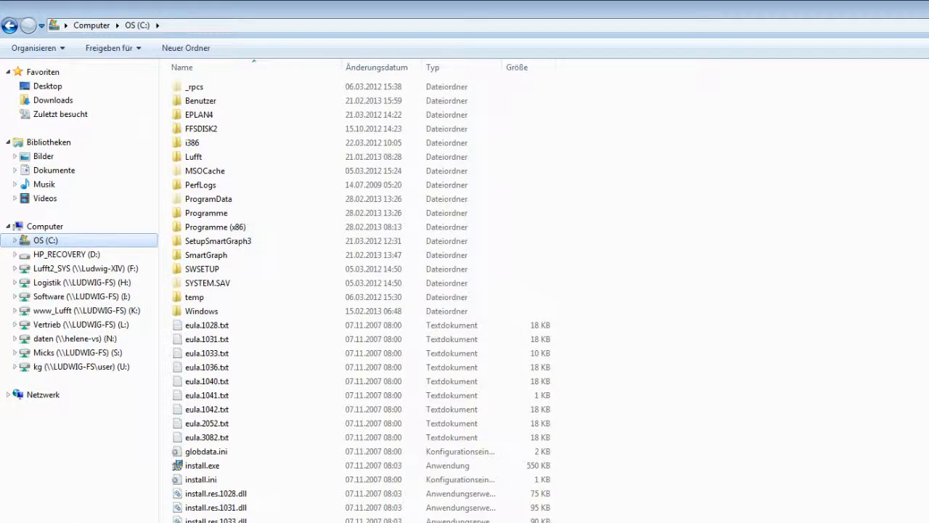
{"action": "key", "text": "alt+F4"}
{"action": "key", "text": "alt+F4"}
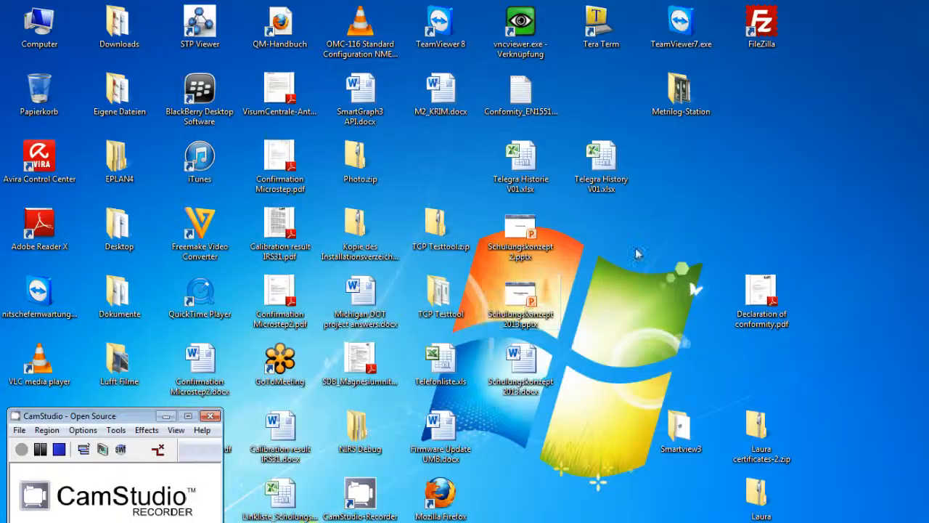
Step: Copy all files from the inner SmartView_V1.12.3 folder within the desktop's Smartview3 folder
{"action": "double_click", "coordinate": [685, 432]}
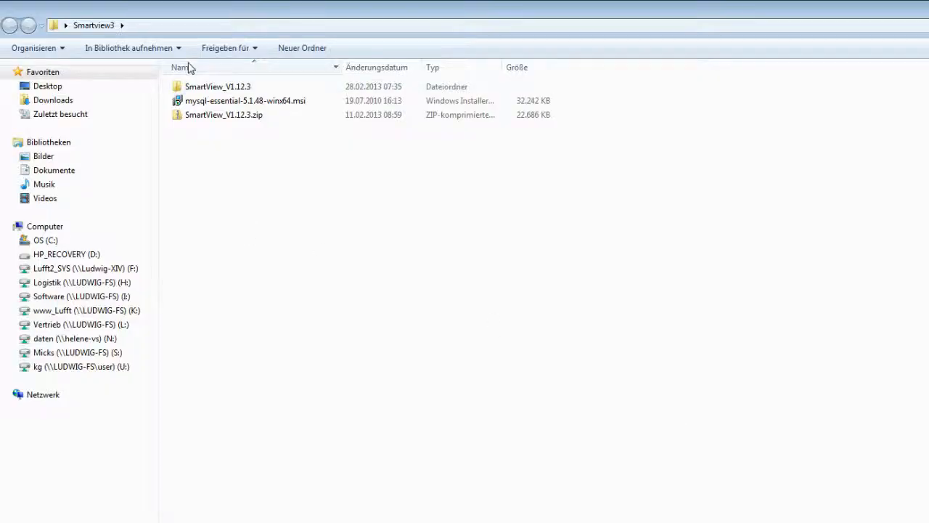
{"action": "double_click", "coordinate": [194, 87]}
{"action": "double_click", "coordinate": [204, 88]}
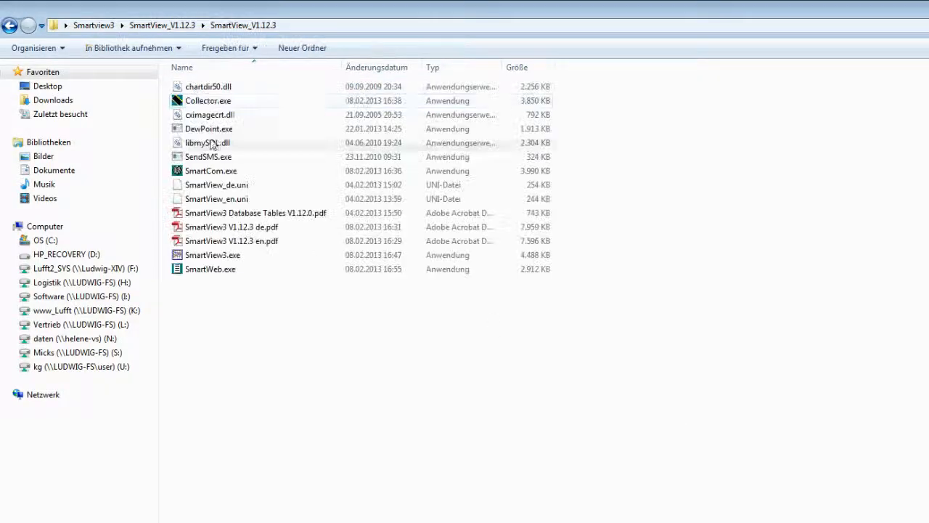
{"action": "left_click", "coordinate": [225, 267], "text": "shift"}
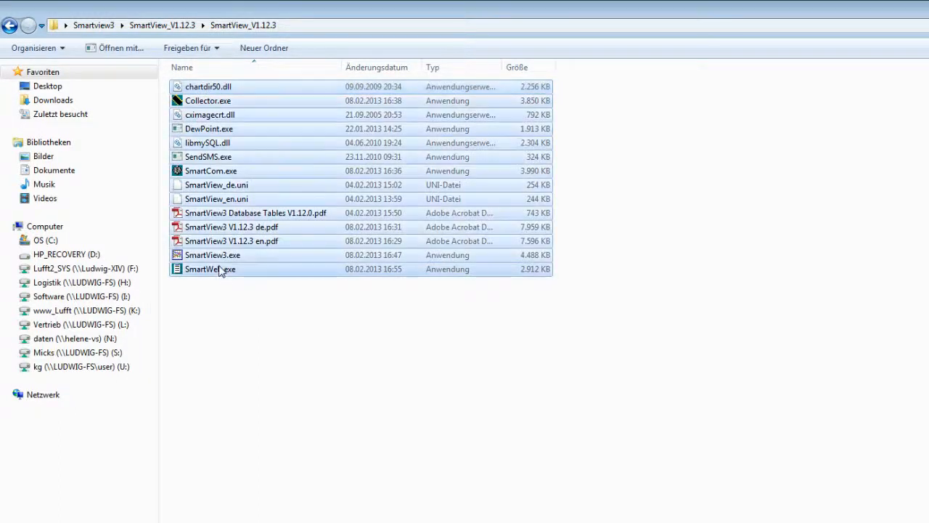
{"action": "right_click", "coordinate": [231, 259]}
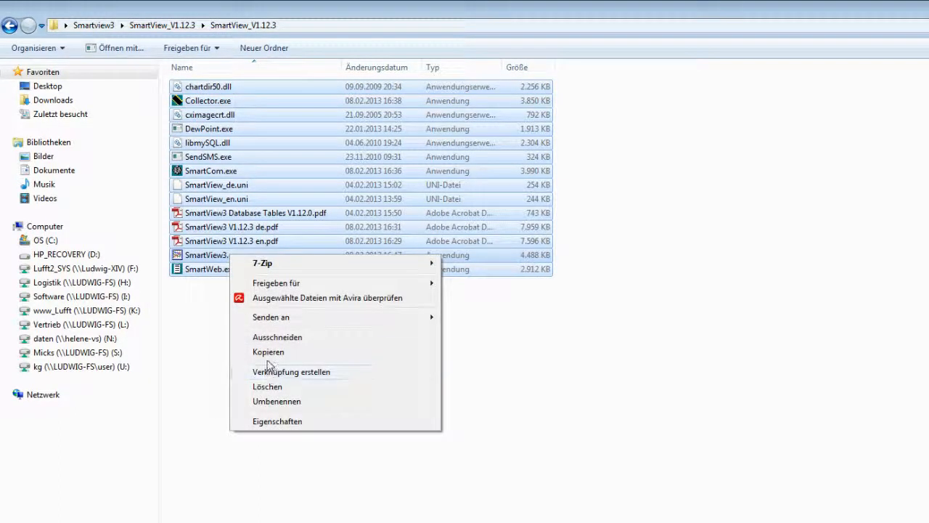
{"action": "left_click", "coordinate": [268, 353]}
Step: Paste the copied program files into the Smartview3 folder on drive C:
{"action": "left_click", "coordinate": [15, 240]}
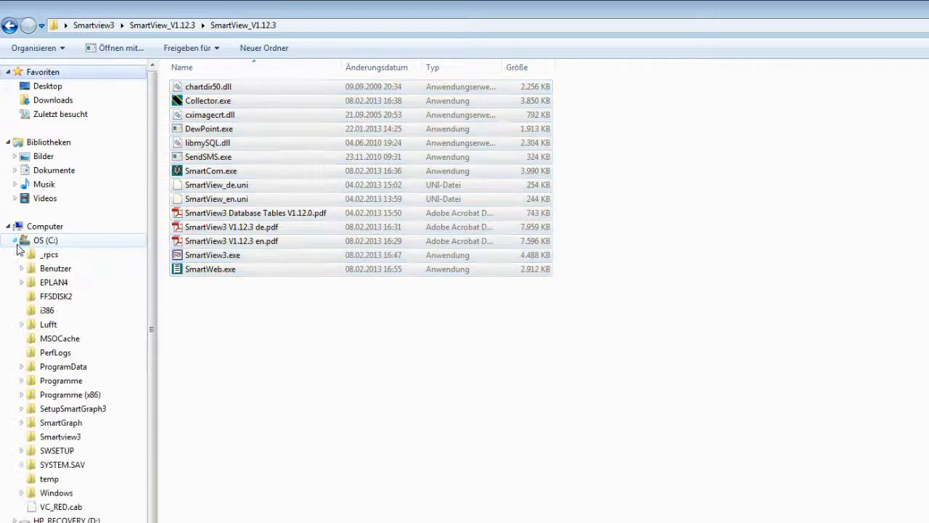
{"action": "left_click", "coordinate": [60, 436]}
{"action": "right_click", "coordinate": [322, 316]}
{"action": "left_click", "coordinate": [354, 407]}
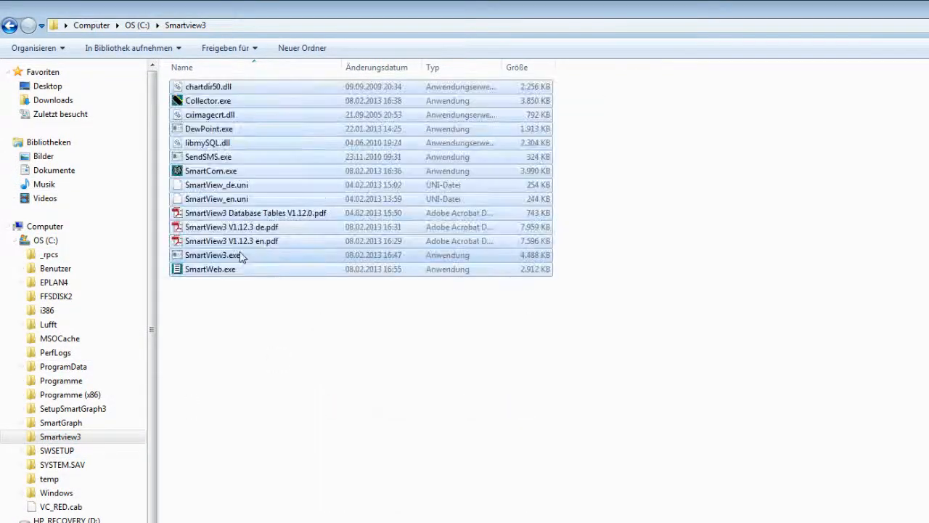
{"action": "left_click", "coordinate": [296, 366]}
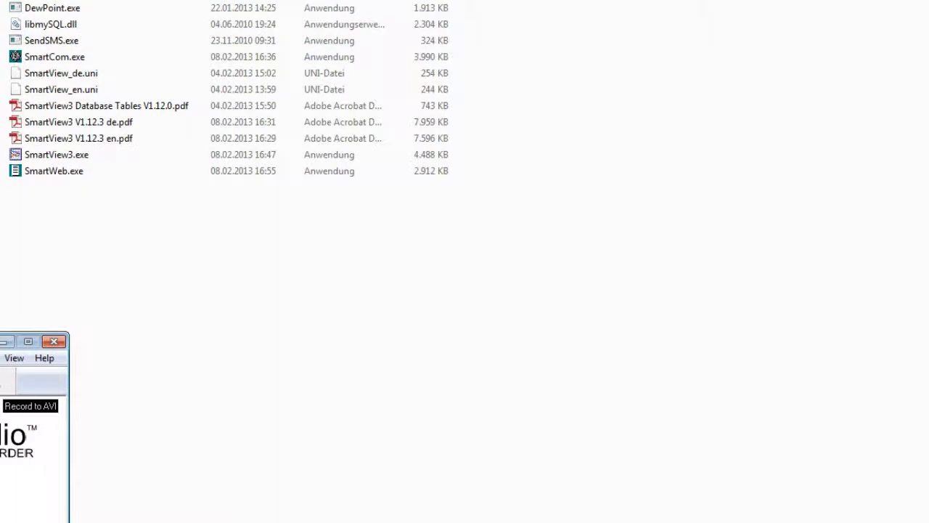
Step: Launch SmartView3.exe from the Smartview3 folder on drive C:
{"action": "left_click", "coordinate": [5, 344]}
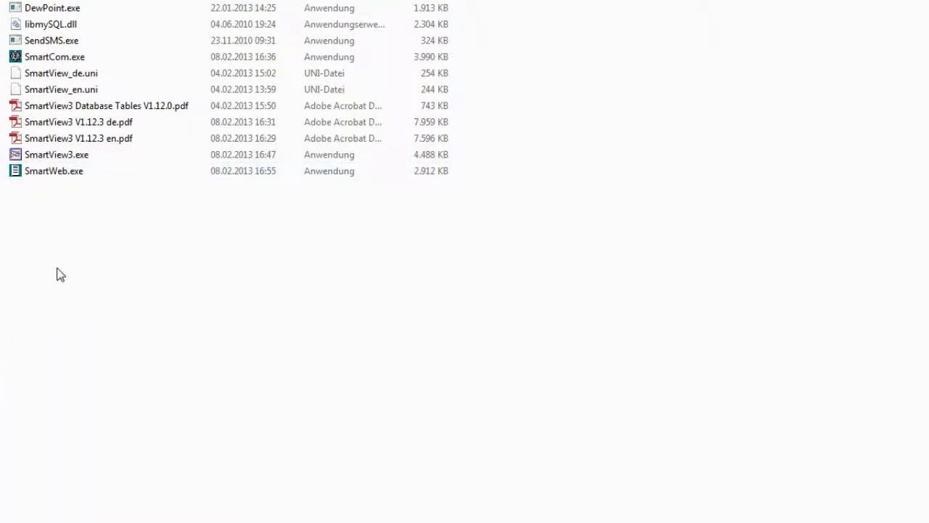
{"action": "double_click", "coordinate": [38, 160]}
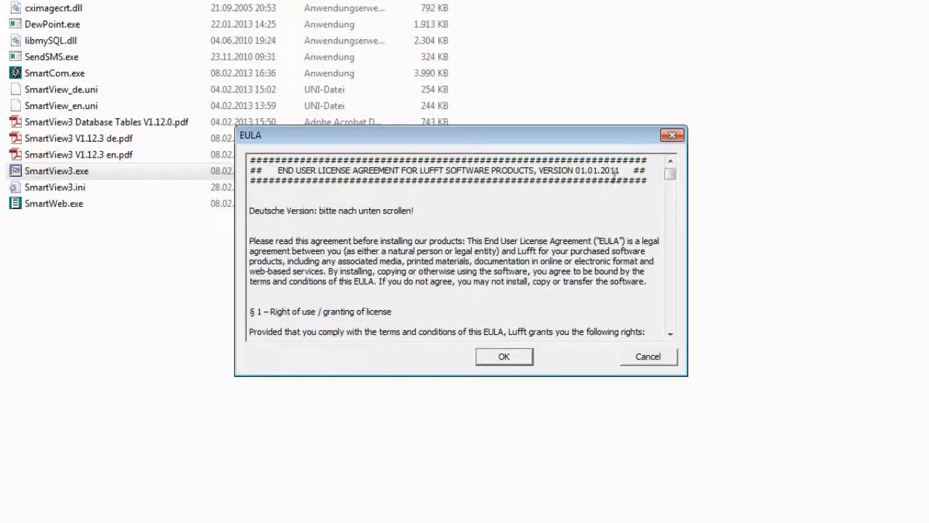
Step: Scroll through and accept the Lufft end user license agreement, and select en as the program language
{"action": "left_click_drag", "start_coordinate": [669, 174], "coordinate": [666, 328]}
{"action": "left_click", "coordinate": [505, 356]}
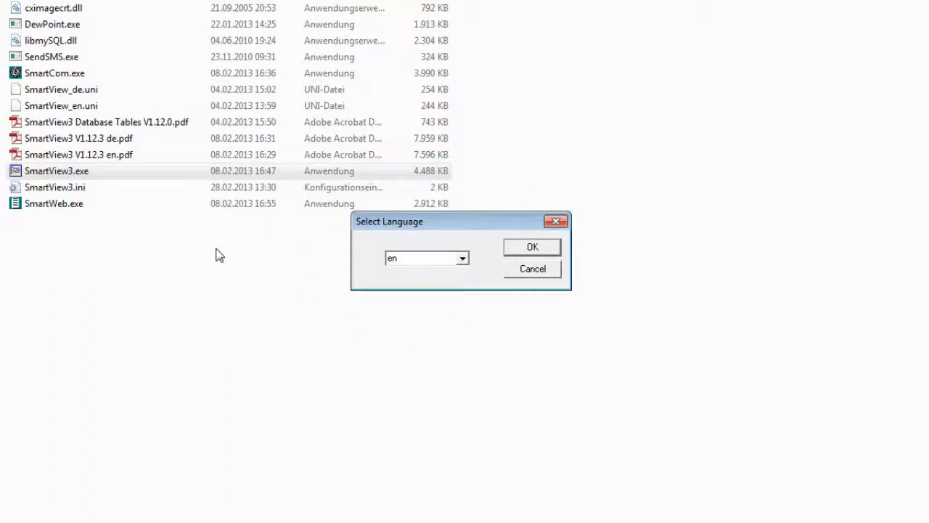
{"action": "left_click", "coordinate": [462, 259]}
{"action": "left_click", "coordinate": [397, 284]}
{"action": "left_click", "coordinate": [522, 255]}
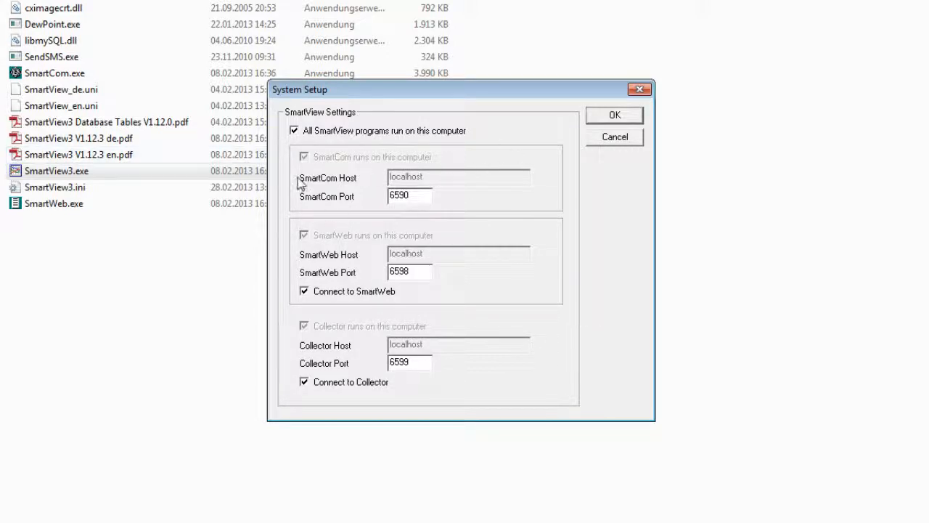
Step: Accept the default system setup and the default log file settings for SmartView3 and SmartCom
{"action": "left_click", "coordinate": [614, 116]}
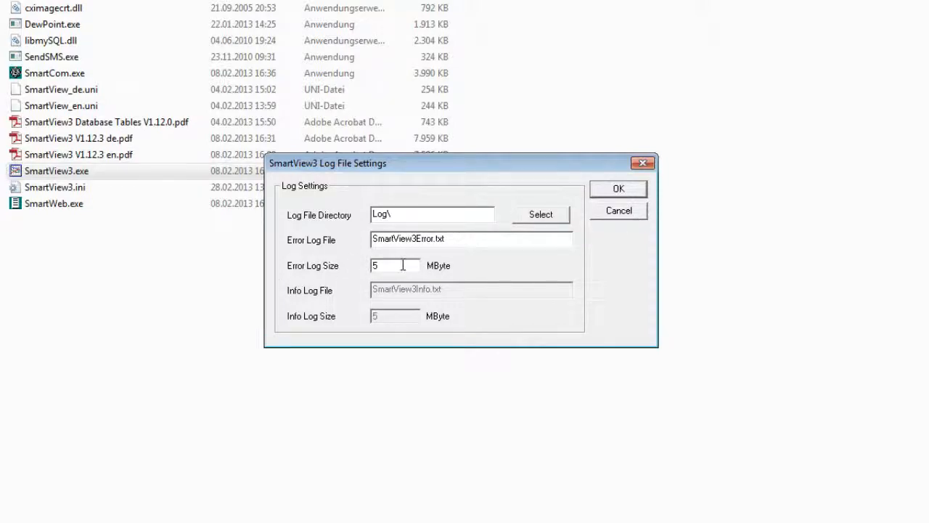
{"action": "left_click", "coordinate": [632, 191]}
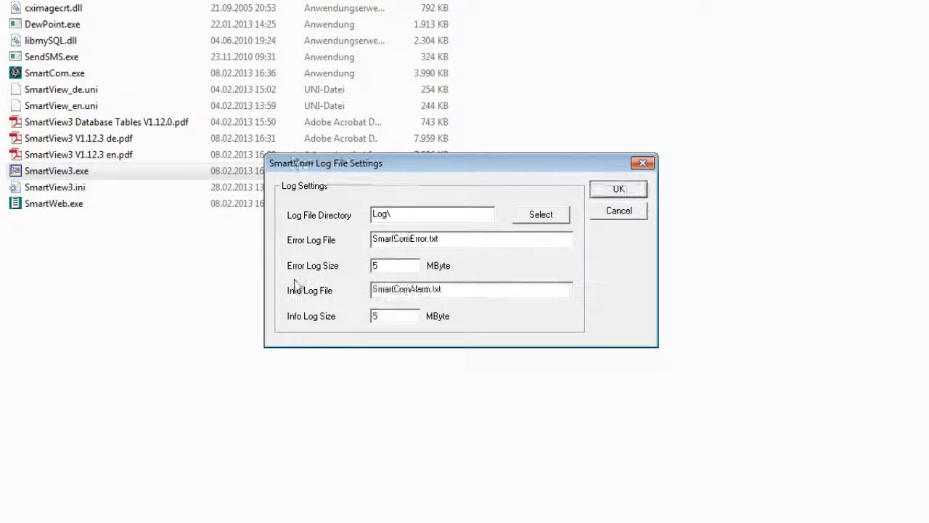
{"action": "left_click", "coordinate": [631, 190]}
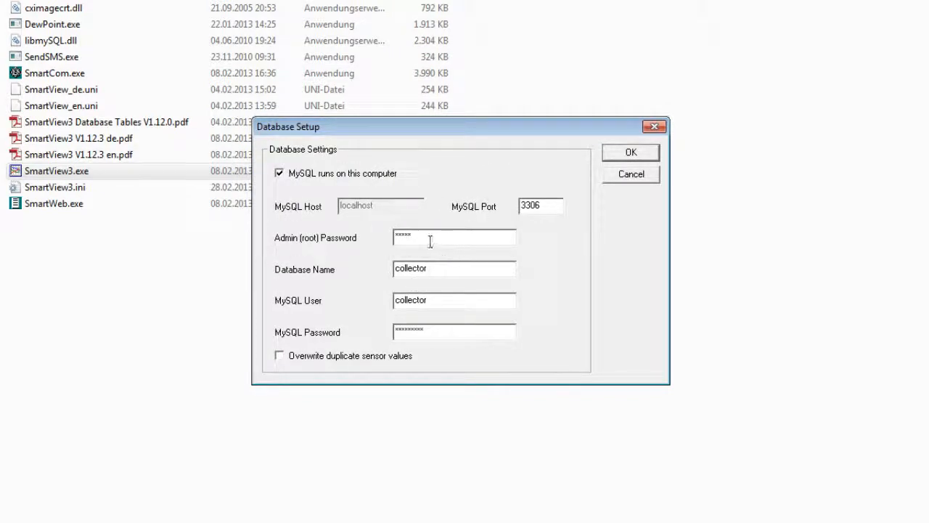
Step: Enter the MySQL admin (root) password in the database settings and create the collector database with its SmartView3 tables
{"action": "left_click_drag", "start_coordinate": [416, 239], "coordinate": [366, 238]}
{"action": "type", "text": "****"}
{"action": "left_click", "coordinate": [538, 206]}
{"action": "left_click", "coordinate": [631, 152]}
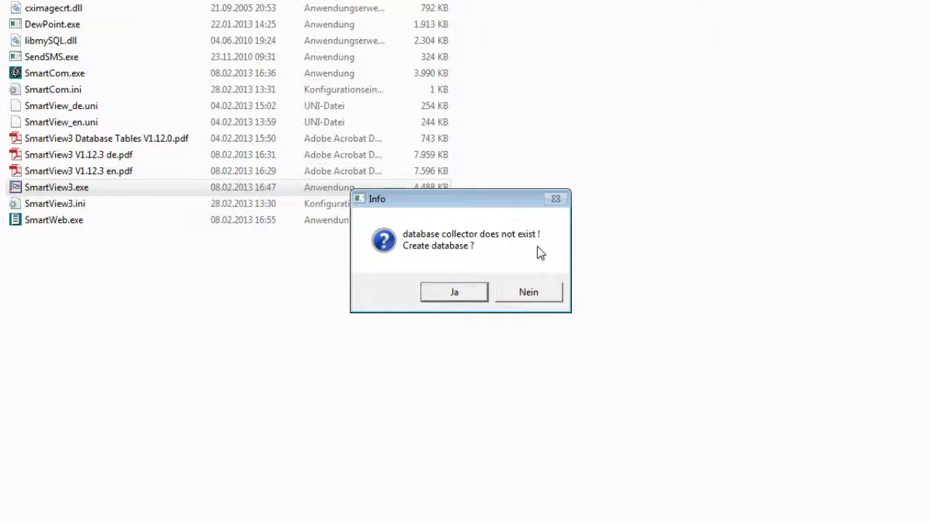
{"action": "left_click", "coordinate": [447, 294]}
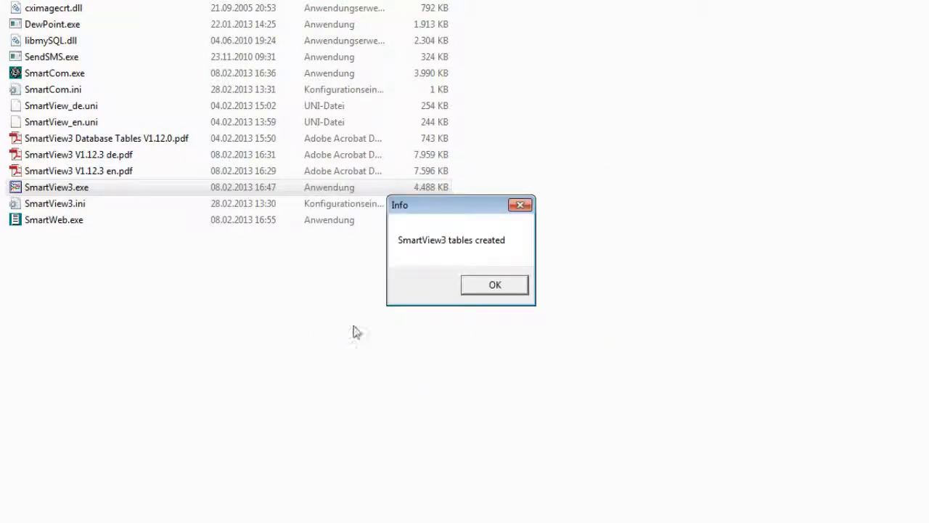
{"action": "left_click", "coordinate": [481, 288]}
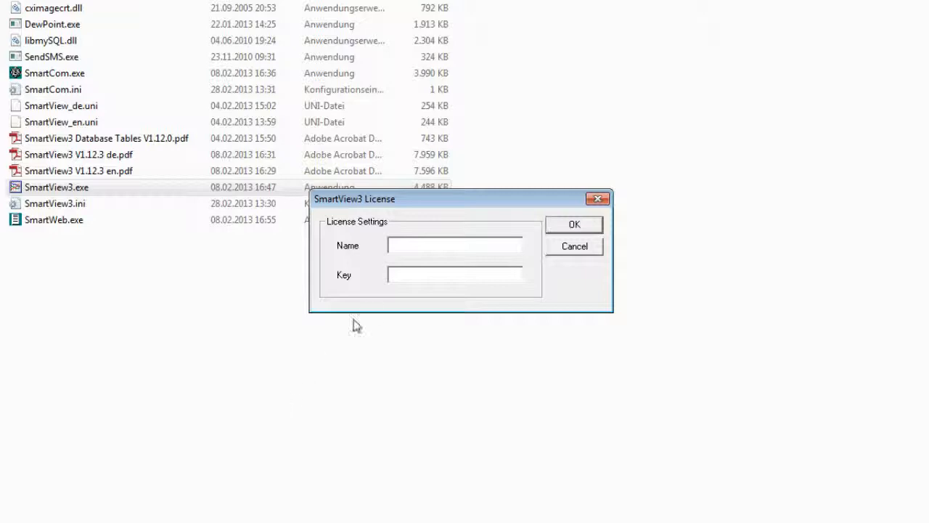
Step: Enter the license name and license key for SmartView3 and confirm the license
{"action": "left_click", "coordinate": [399, 248]}
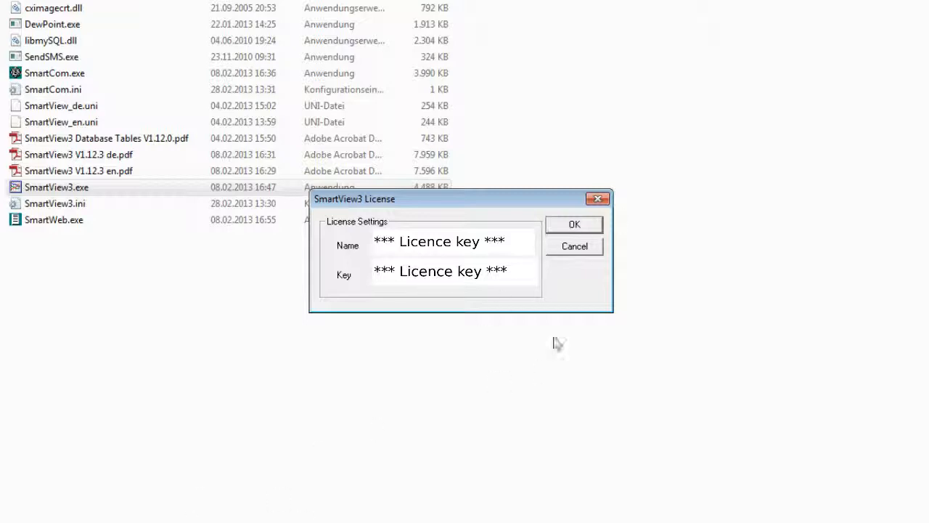
{"action": "left_click", "coordinate": [584, 226]}
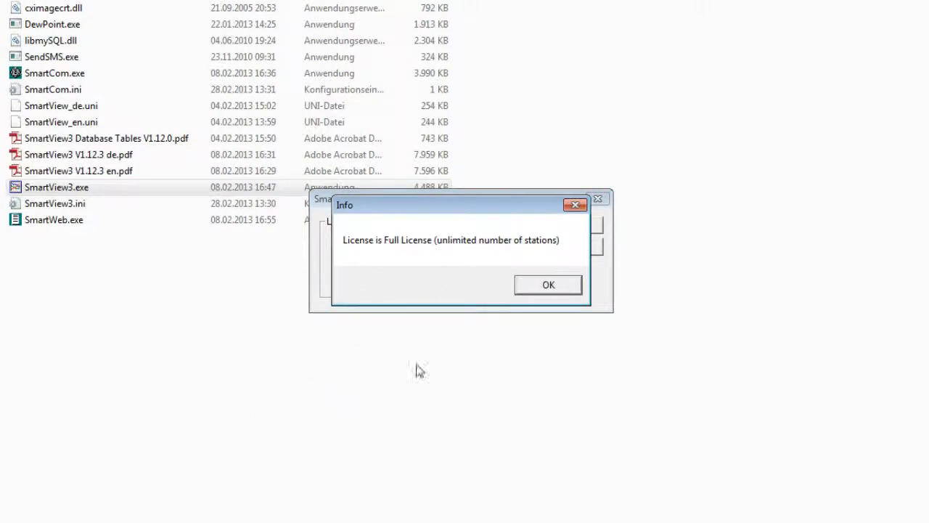
{"action": "left_click", "coordinate": [548, 284]}
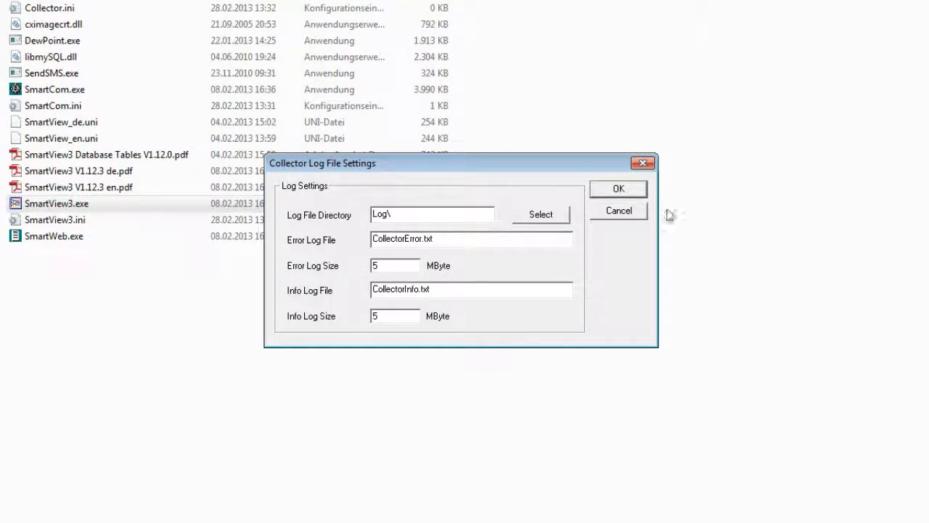
Step: Accept the default Collector log file settings and set the Collector ID to 1 in the Collector setup
{"action": "left_click", "coordinate": [618, 190]}
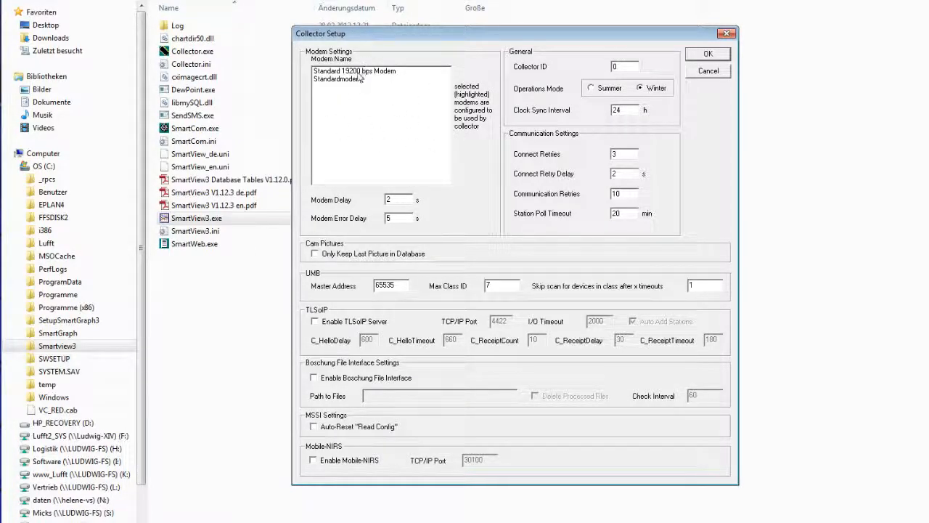
{"action": "double_click", "coordinate": [617, 67]}
{"action": "type", "text": "1"}
{"action": "left_click", "coordinate": [709, 55]}
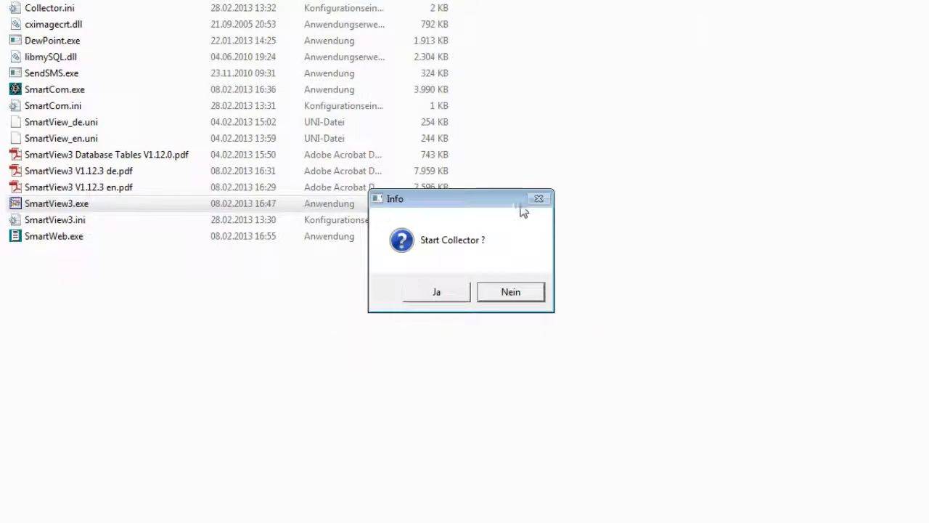
Step: Start the Collector and accept the default SmartWeb settings and SmartWeb log file settings
{"action": "left_click", "coordinate": [442, 293]}
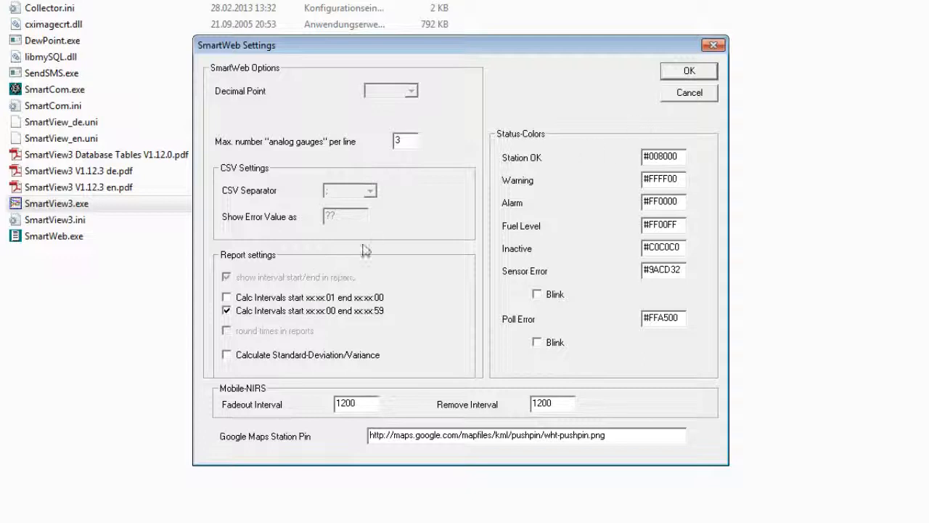
{"action": "left_click", "coordinate": [682, 73]}
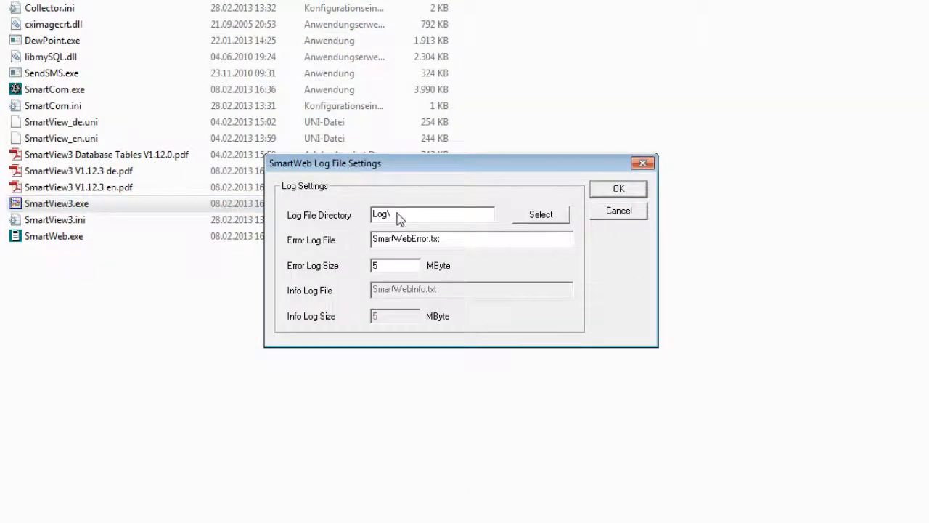
{"action": "left_click", "coordinate": [637, 189]}
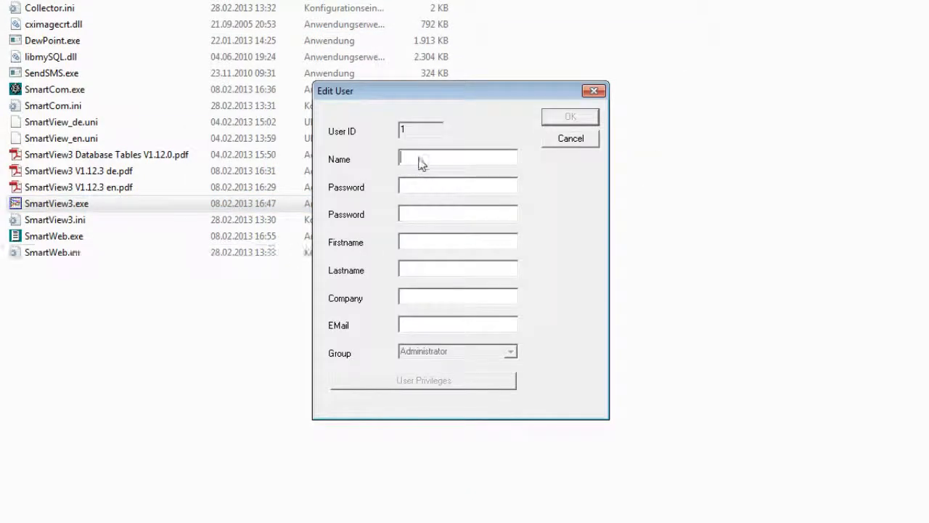
Step: Create the first administrator user by entering the user name and the account password twice
{"action": "type", "text": "Lufft"}
{"action": "left_click", "coordinate": [408, 190]}
{"action": "type", "text": "*****"}
{"action": "left_click", "coordinate": [407, 219]}
{"action": "type", "text": "**"}
{"action": "type", "text": "t"}
{"action": "left_click", "coordinate": [571, 119]}
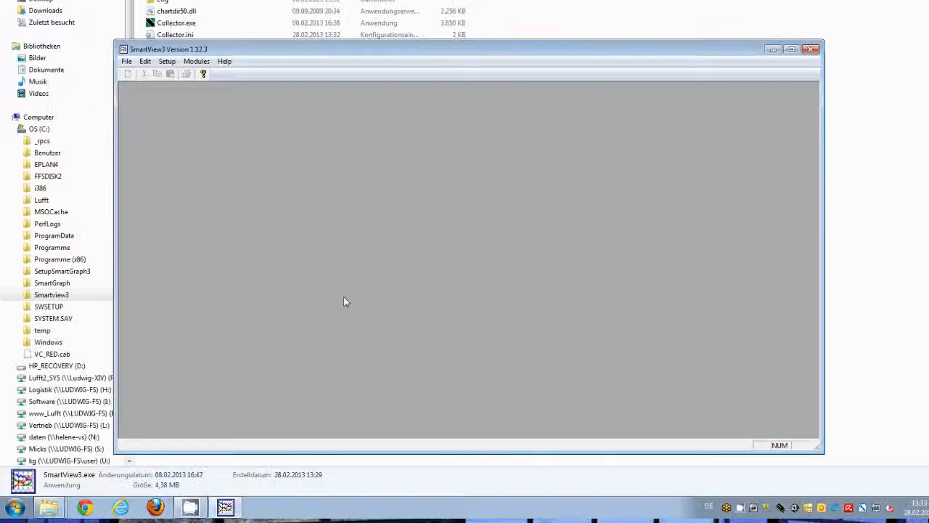